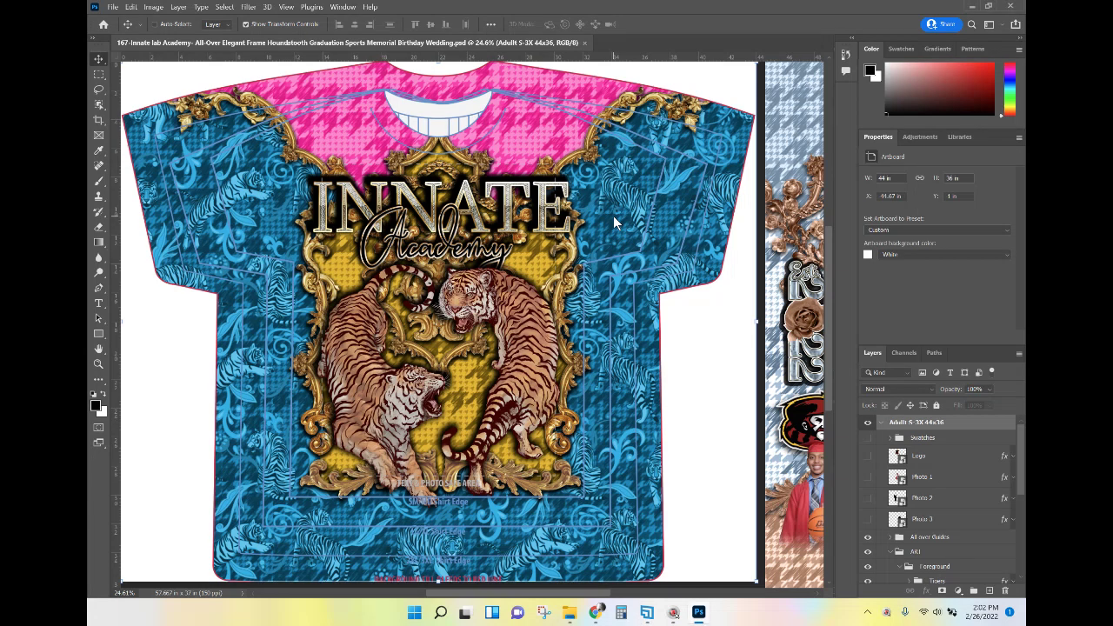
Check which layers are stacked under a spot on the T-shirt design with the canvas layer picker
right_click(663, 224)
left_click(661, 225)
right_click(660, 224)
left_click(659, 225)
right_click(661, 224)
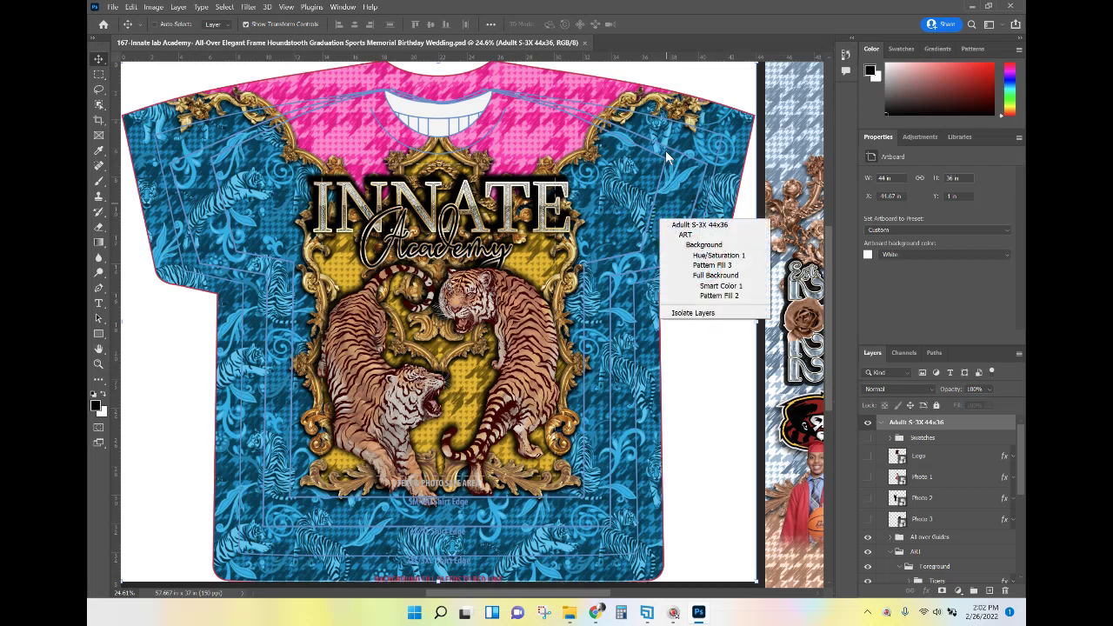
left_click(666, 85)
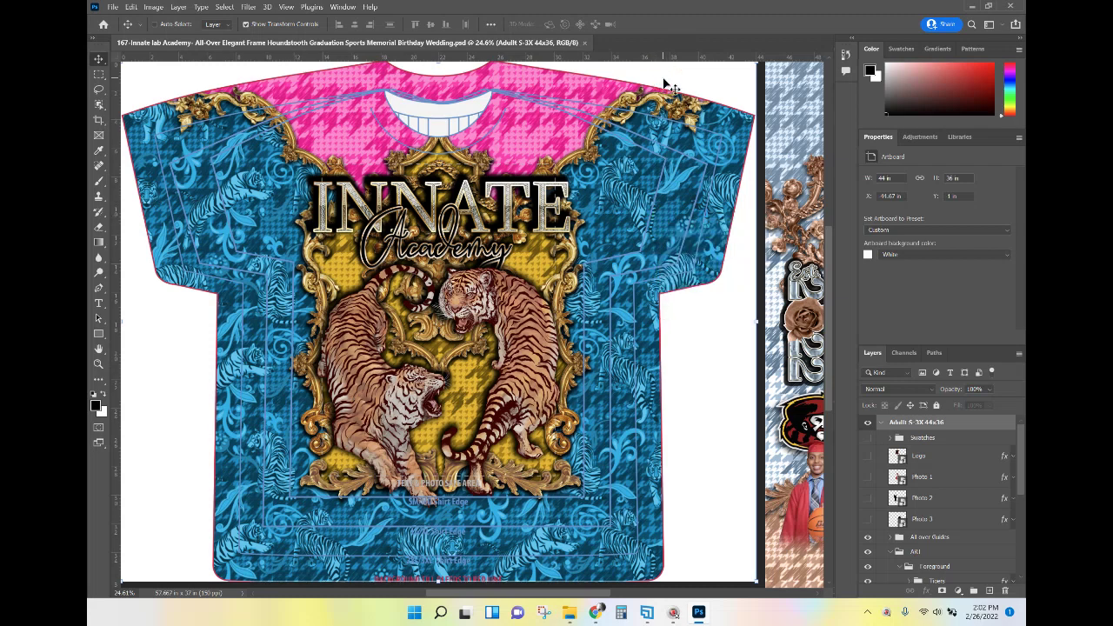
Switch Photoshop to the Graphic and Web workspace
left_click(343, 7)
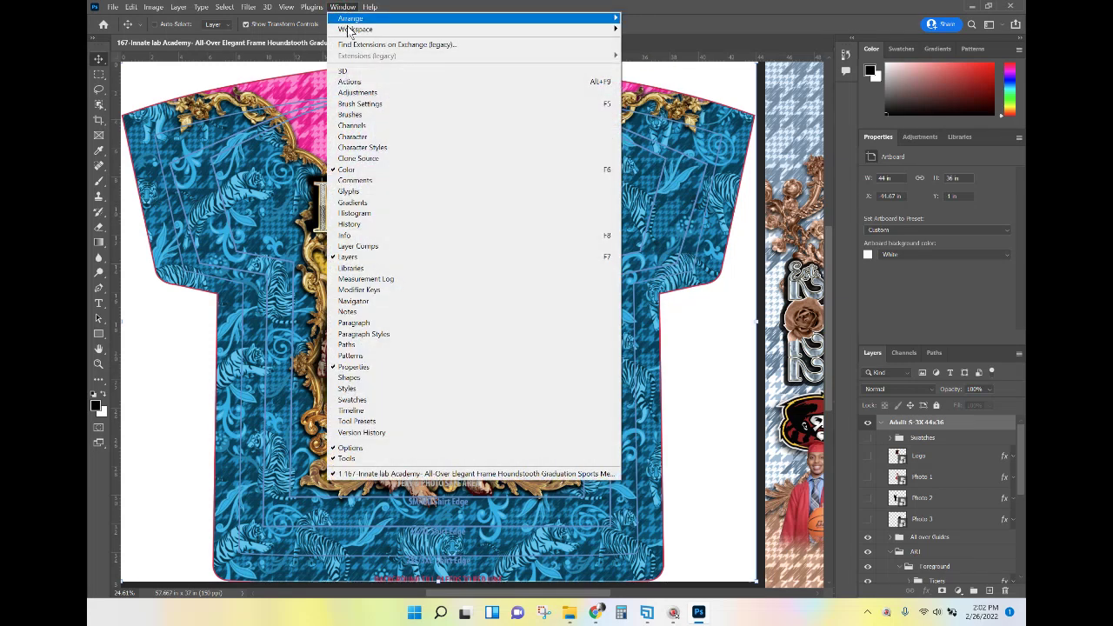
mouse_move(352, 29)
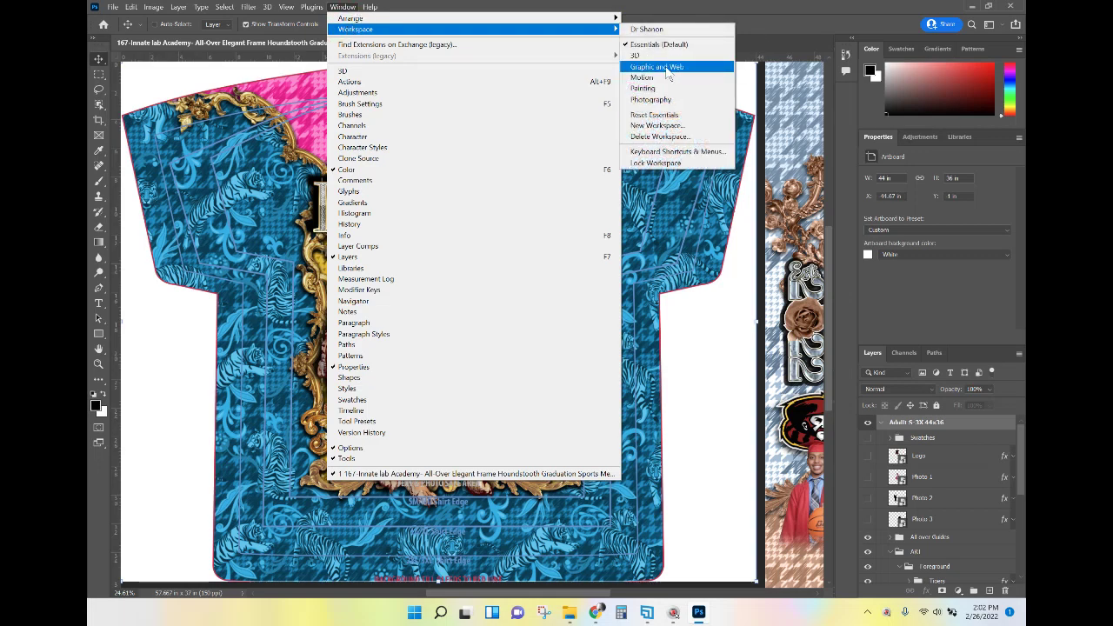
left_click(667, 69)
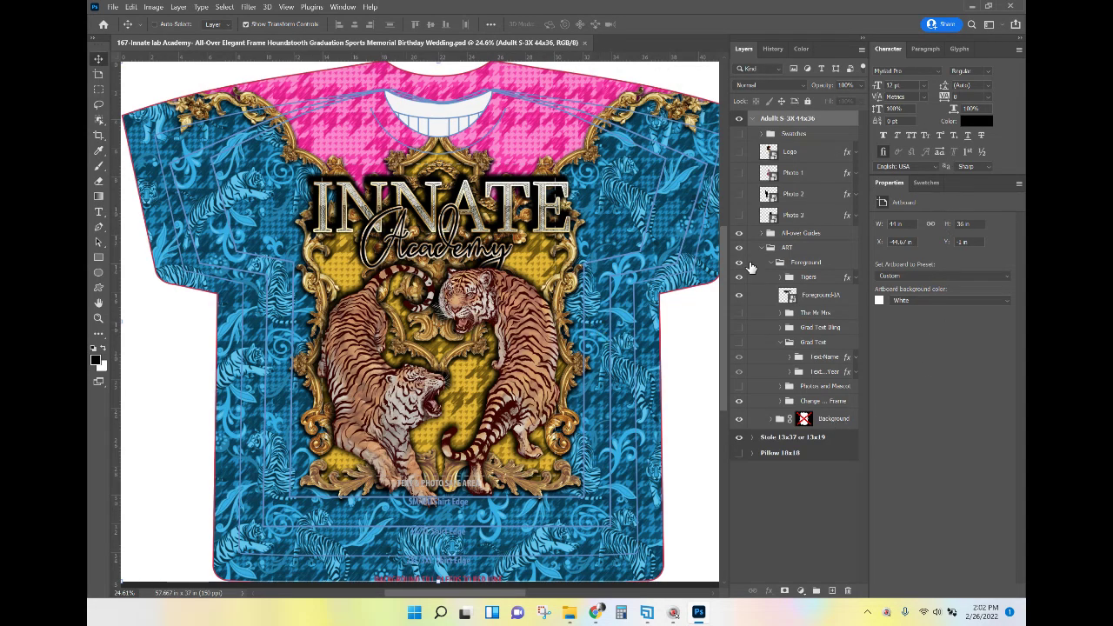
Reset the Graphic and Web workspace to its defaults
left_click(337, 9)
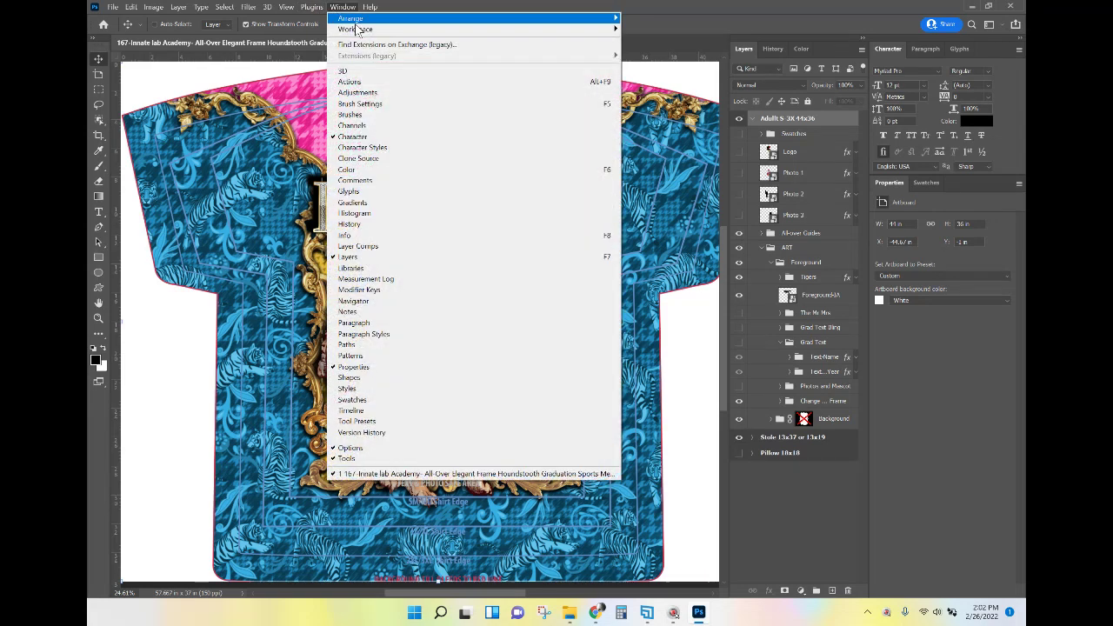
mouse_move(600, 29)
left_click(654, 116)
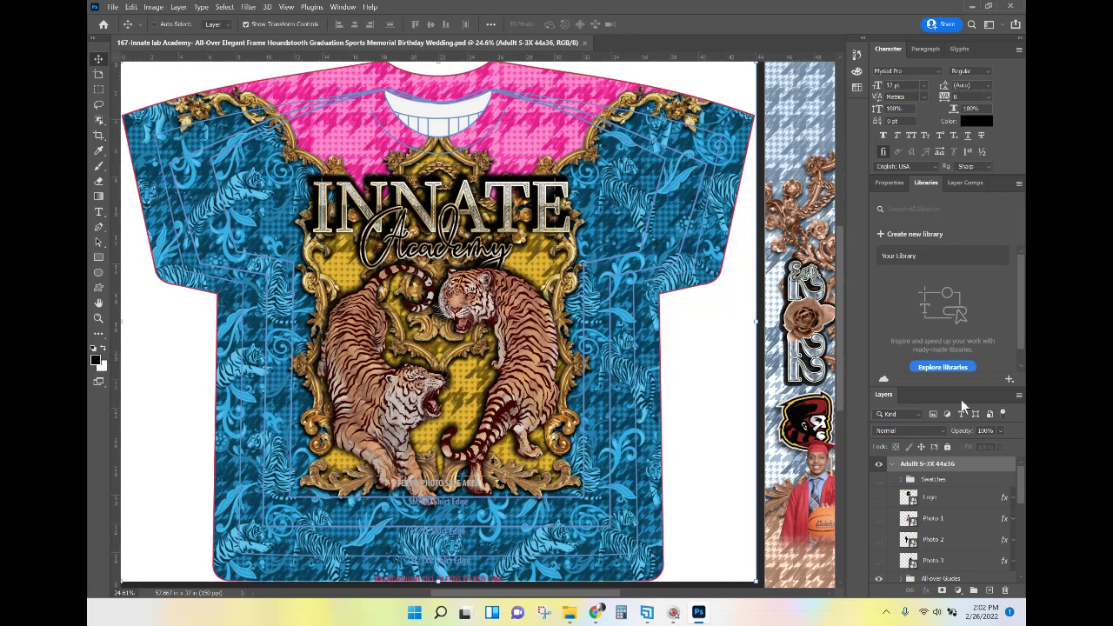
Dock the Layers panel into the History, Color and Swatches group as its first tab
left_click(864, 40)
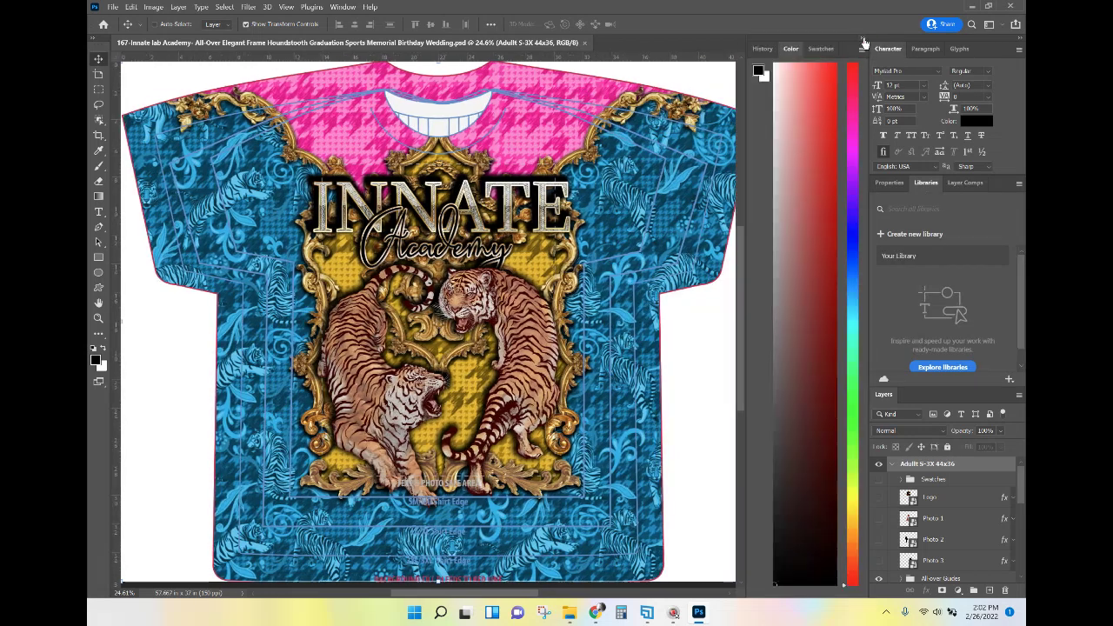
left_click(762, 49)
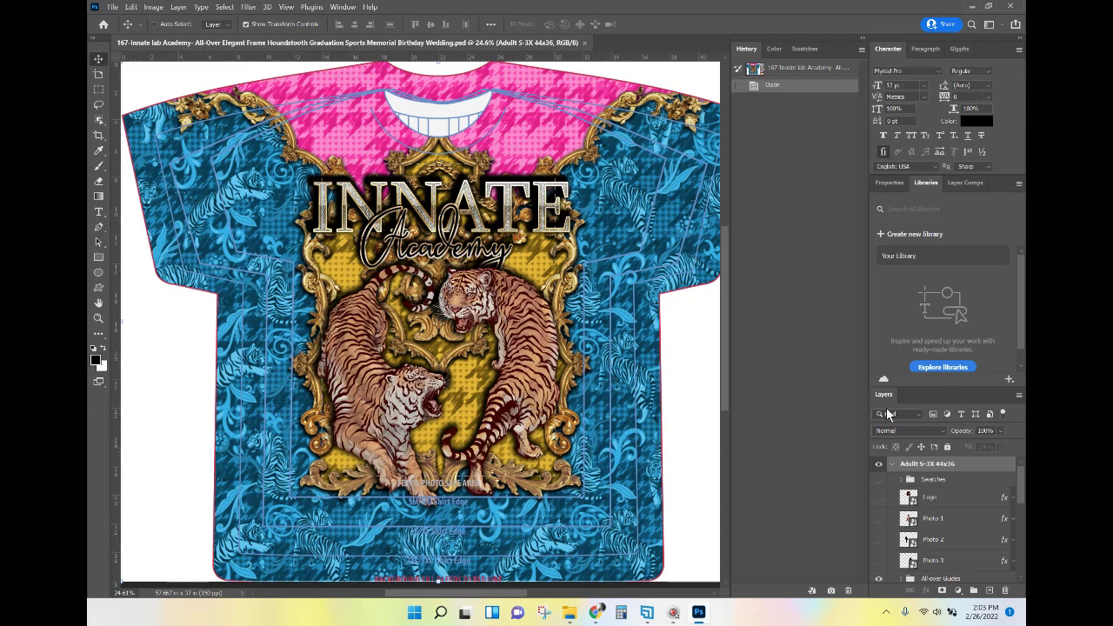
left_click_drag(880, 394, 757, 57)
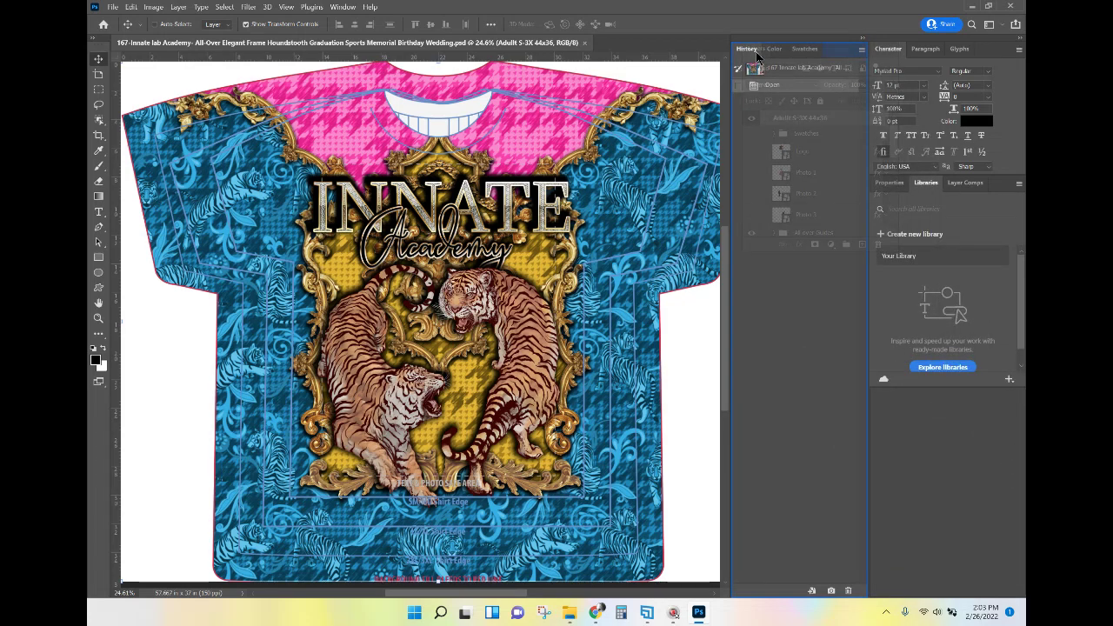
left_click_drag(757, 56, 750, 48)
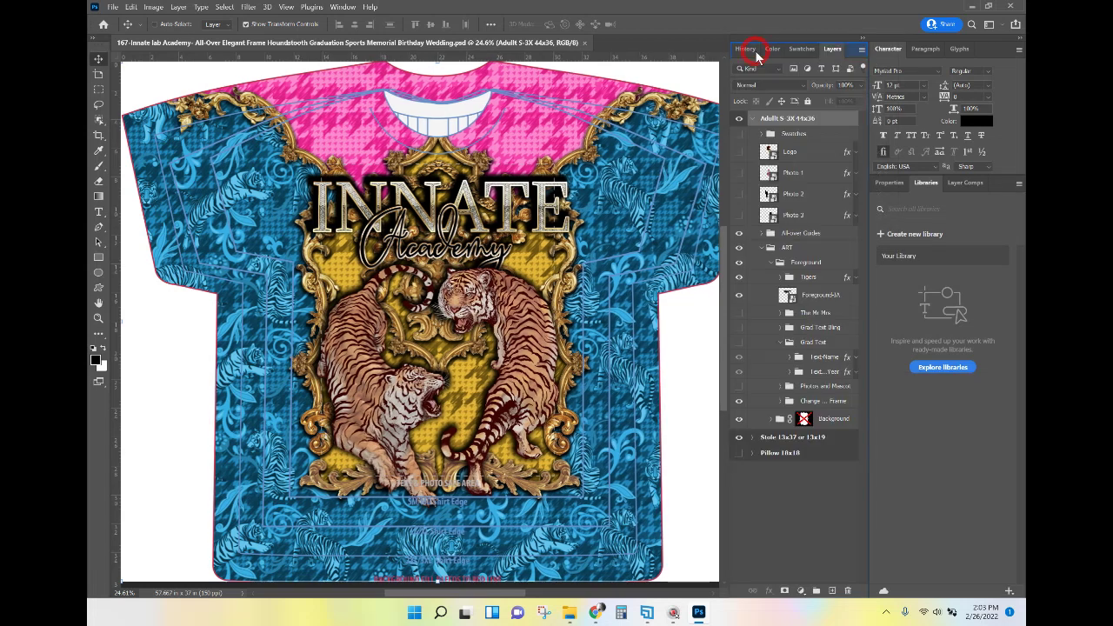
left_click_drag(832, 54, 743, 56)
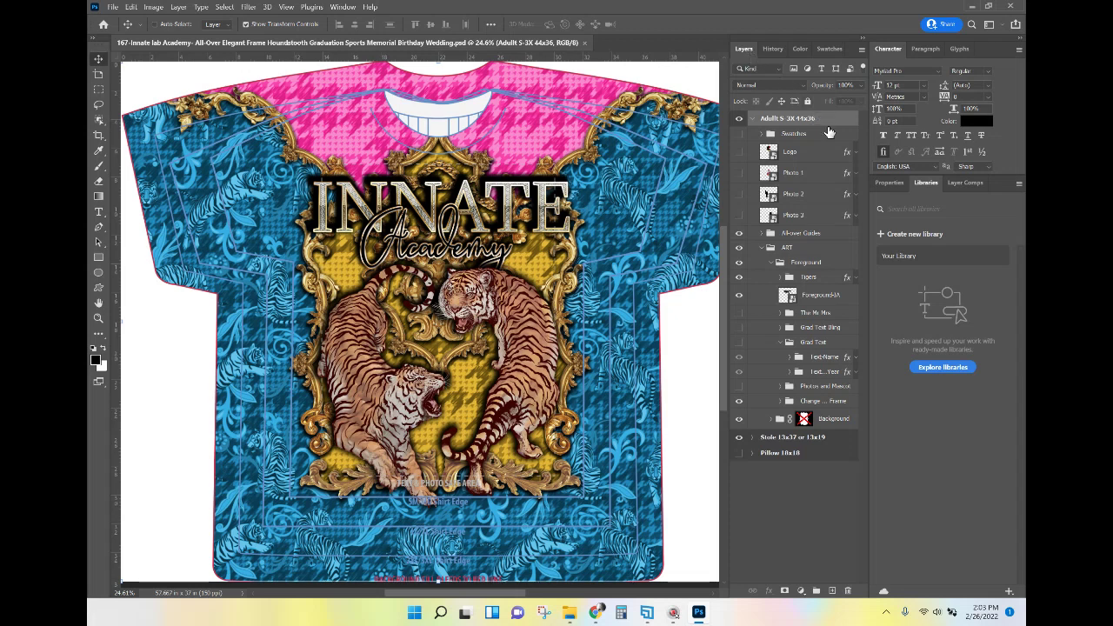
Close the Libraries and Layer Comps panels, leaving Properties alone beneath Character
right_click(930, 186)
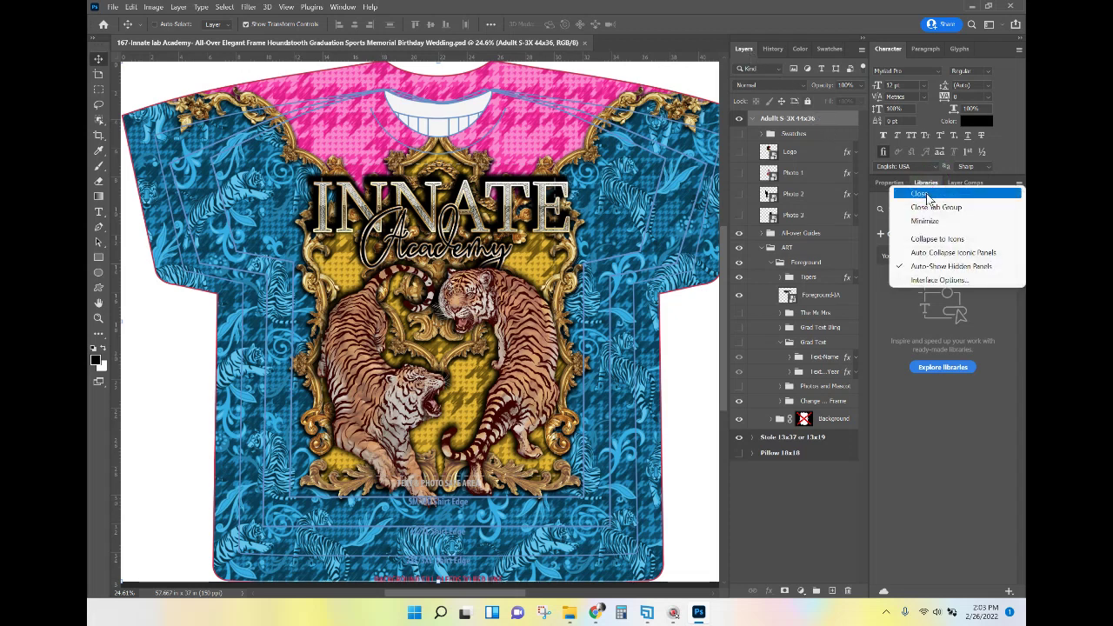
left_click(922, 194)
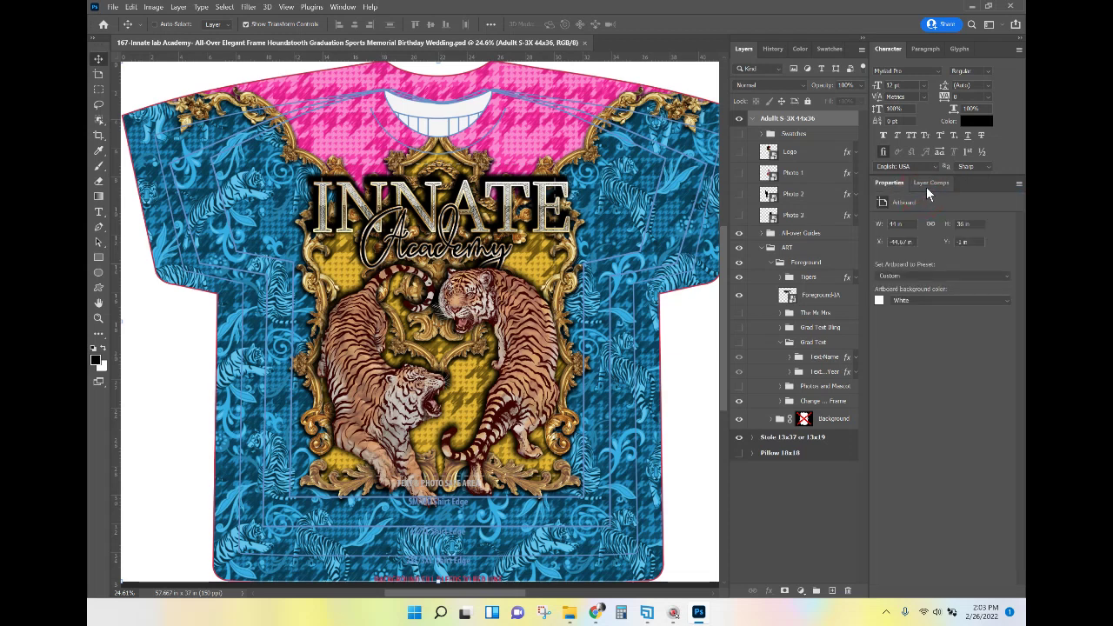
left_click(926, 183)
right_click(927, 181)
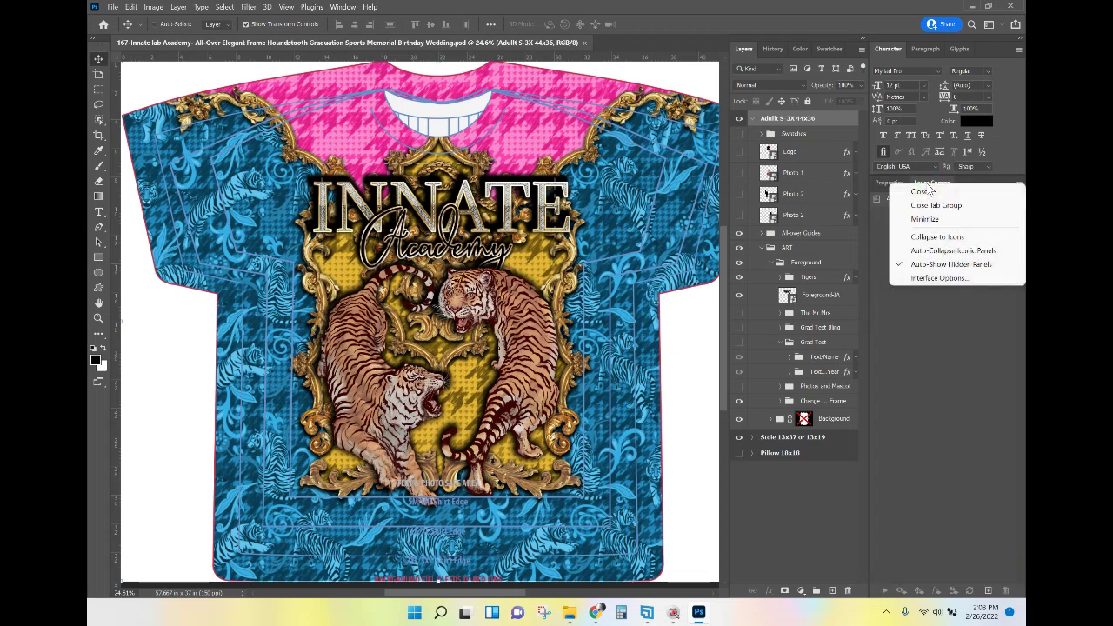
left_click(927, 193)
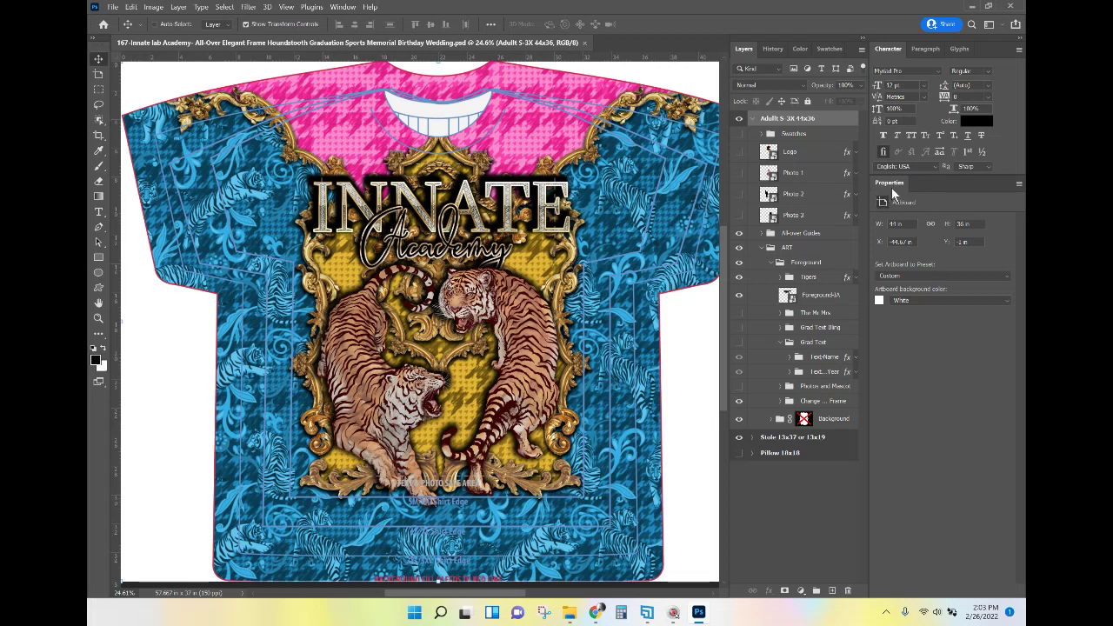
Dock the Swatches panel as a tab beside Properties
left_click(823, 50)
left_click_drag(824, 50, 920, 186)
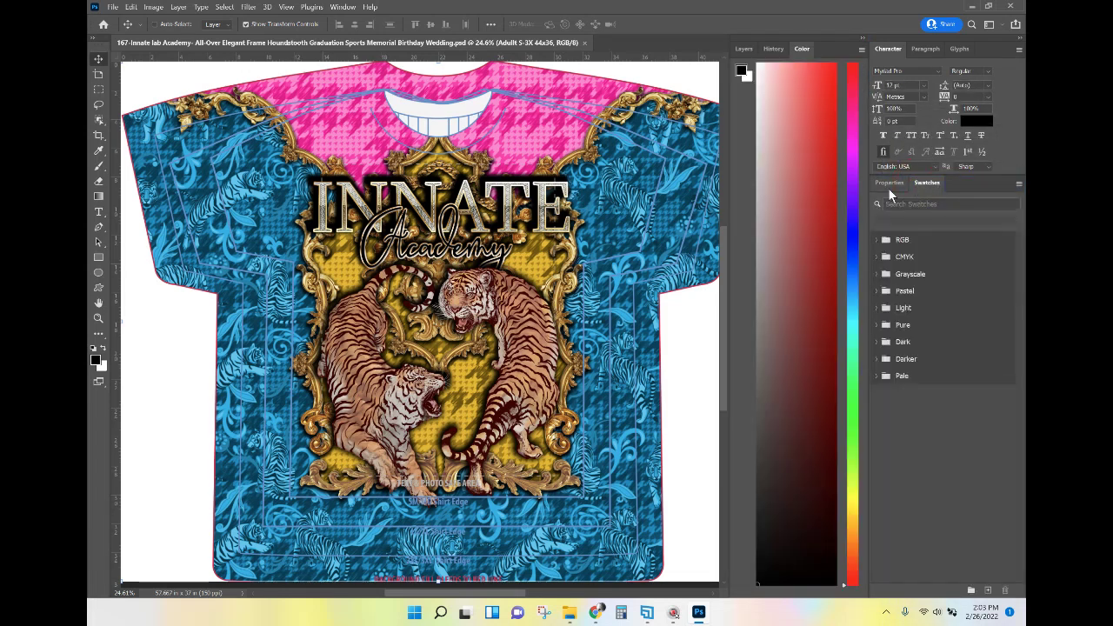
left_click(889, 186)
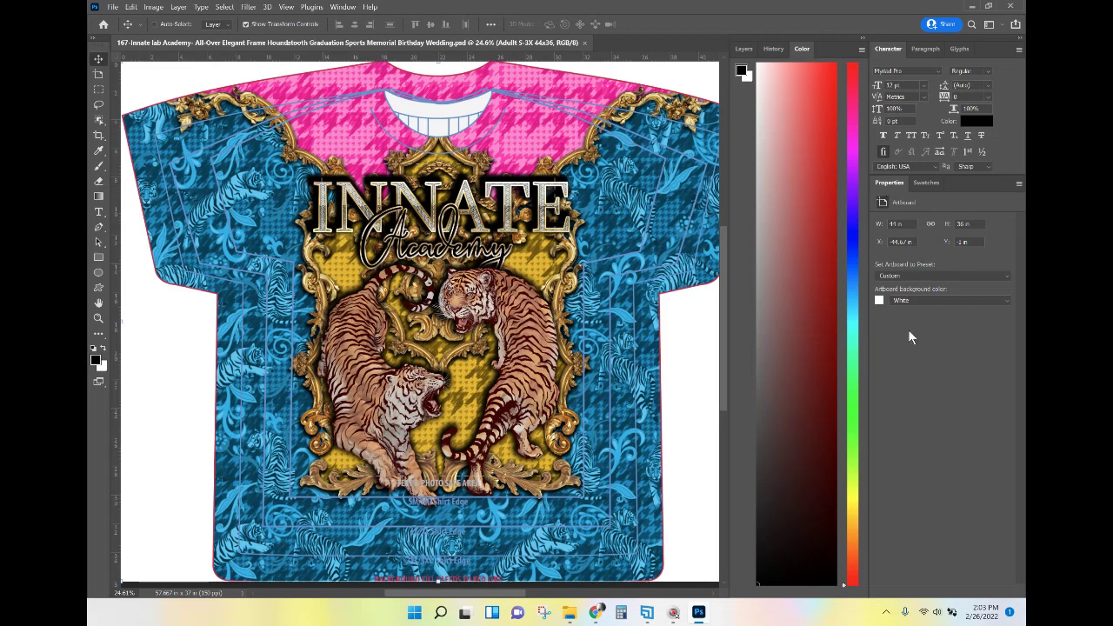
Review Layers and the relocated Swatches panel, then return to Properties
left_click(744, 49)
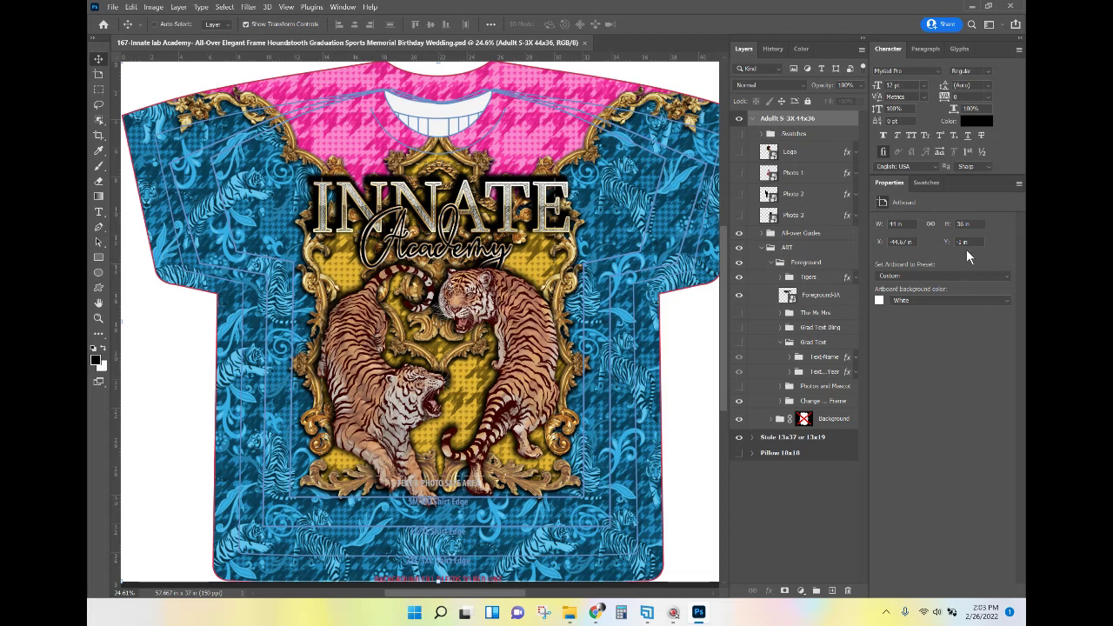
left_click(926, 185)
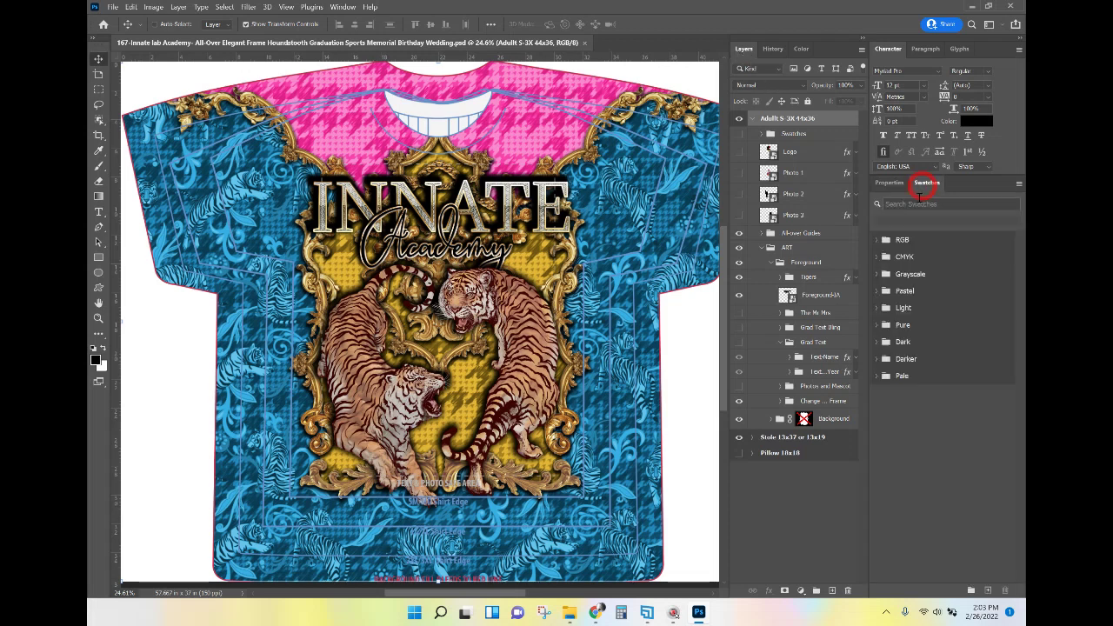
left_click(877, 376)
left_click(877, 376)
left_click(889, 185)
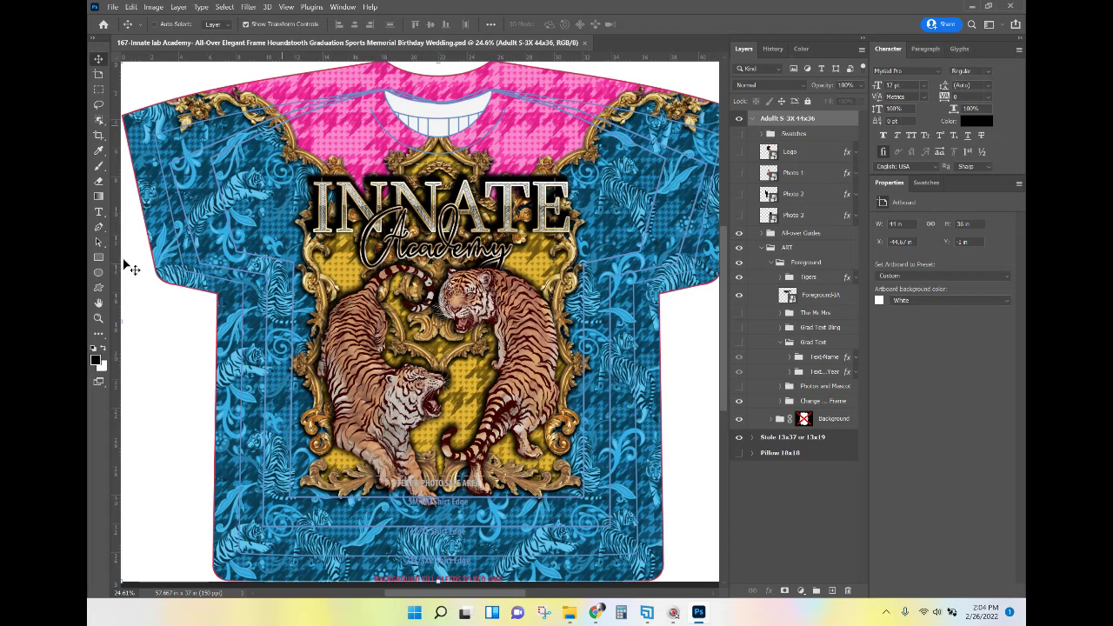
Save the layout as workspace 'Shanon' with keyboard shortcuts, menus and toolbar included
left_click(345, 9)
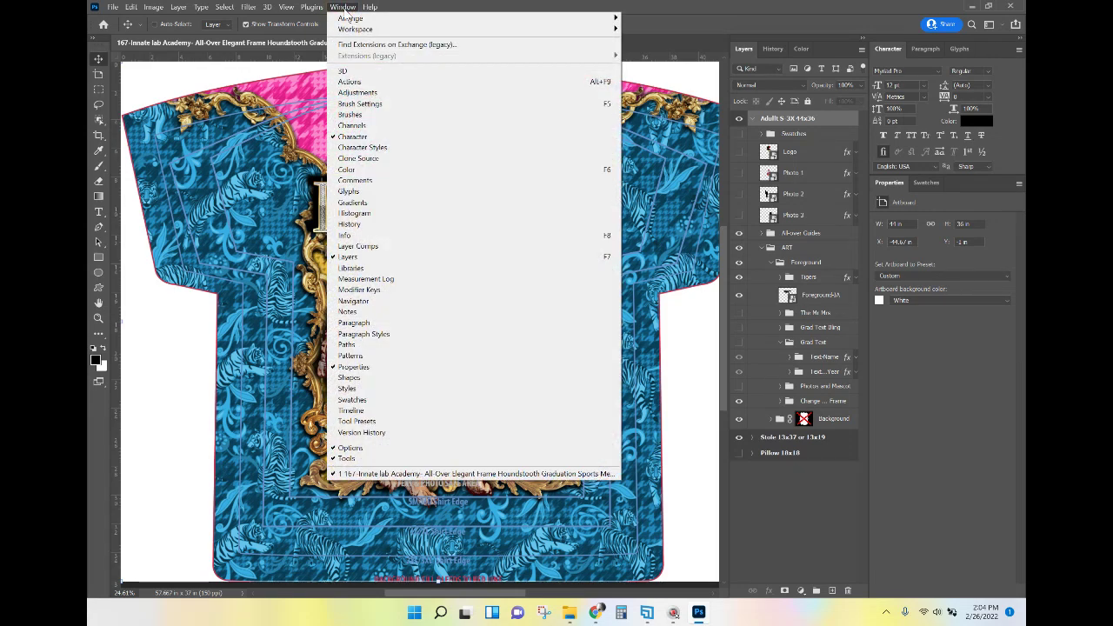
mouse_move(387, 33)
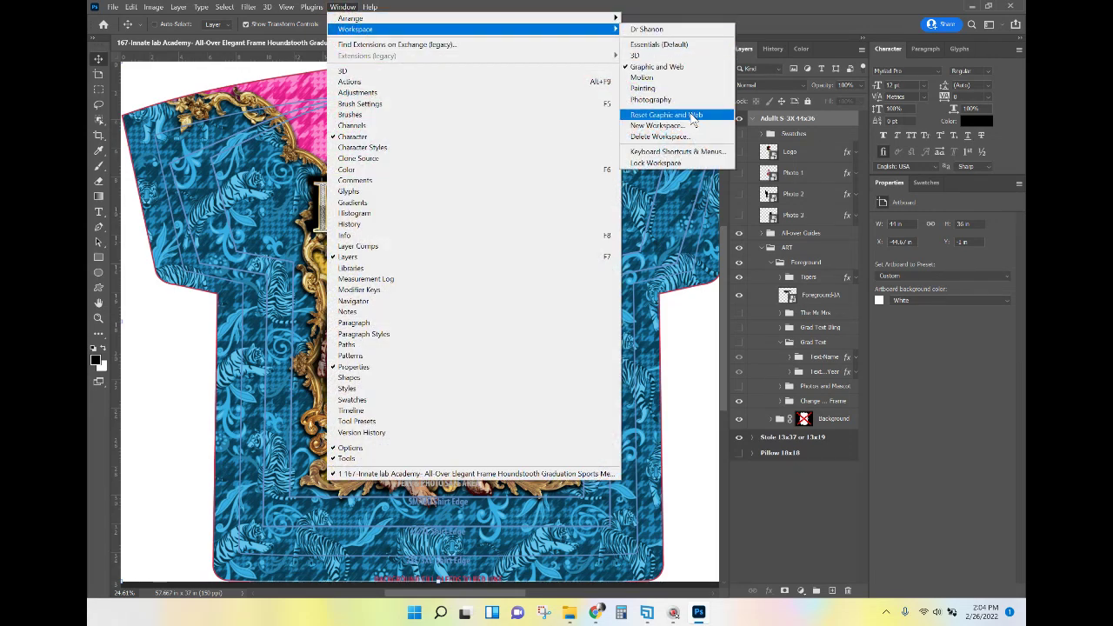
left_click(658, 125)
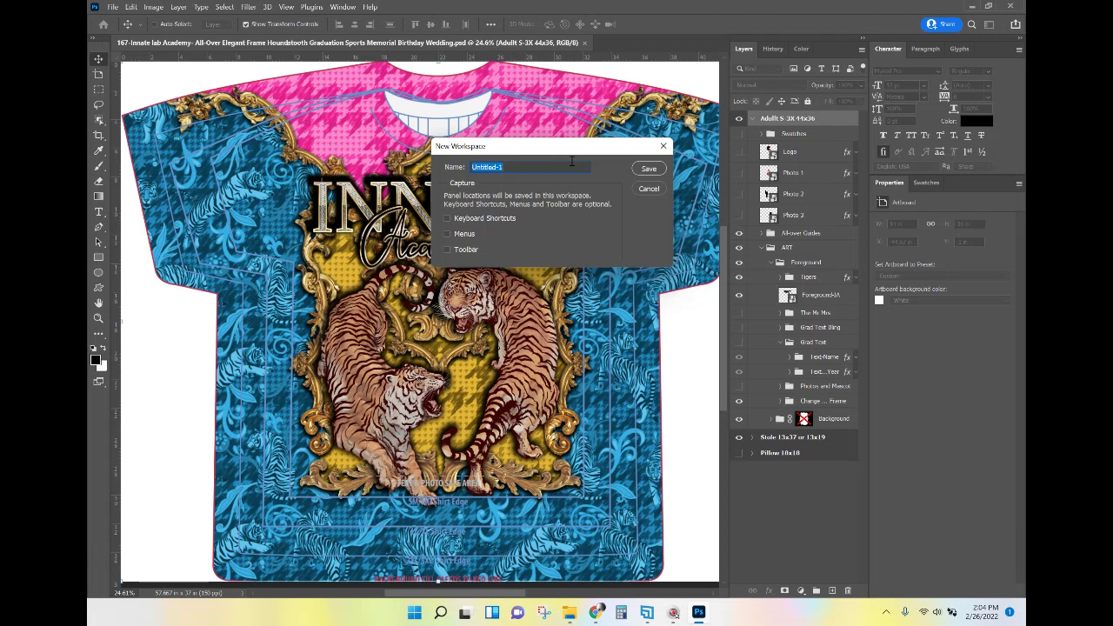
type("Shanon")
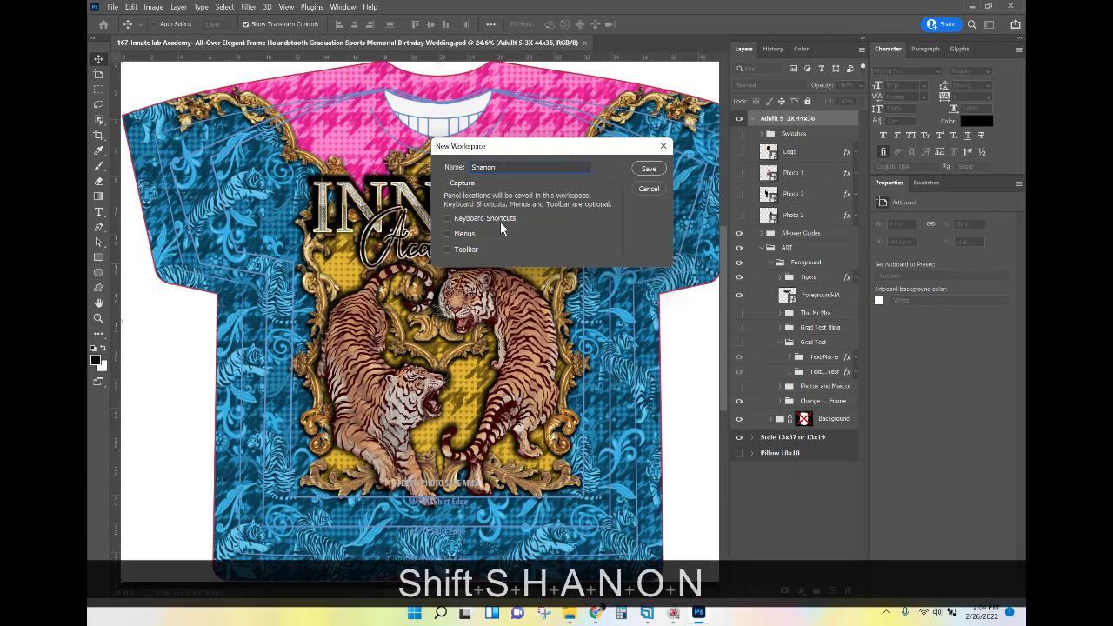
left_click(478, 220)
left_click(464, 249)
left_click(448, 234)
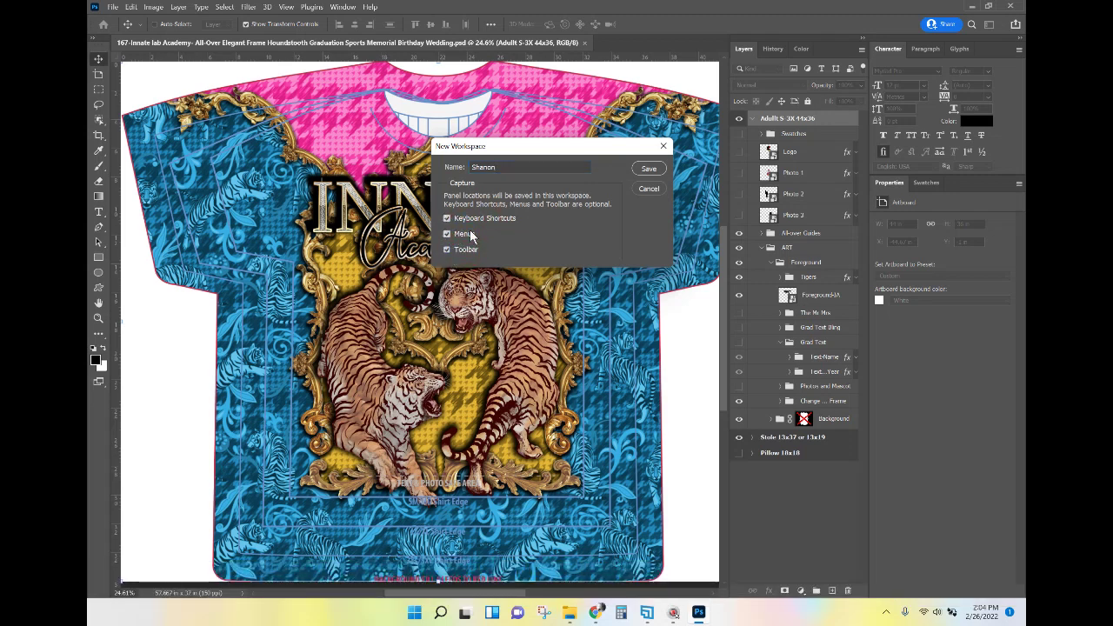
left_click(647, 170)
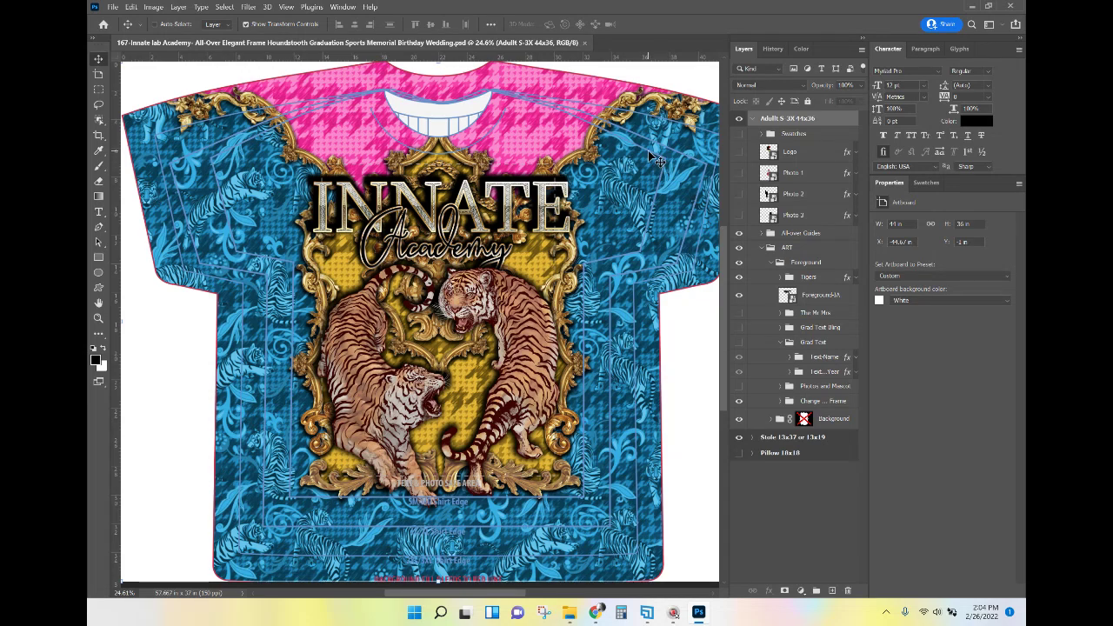
Float the Layers panel over the canvas and close it
left_click_drag(744, 49, 350, 113)
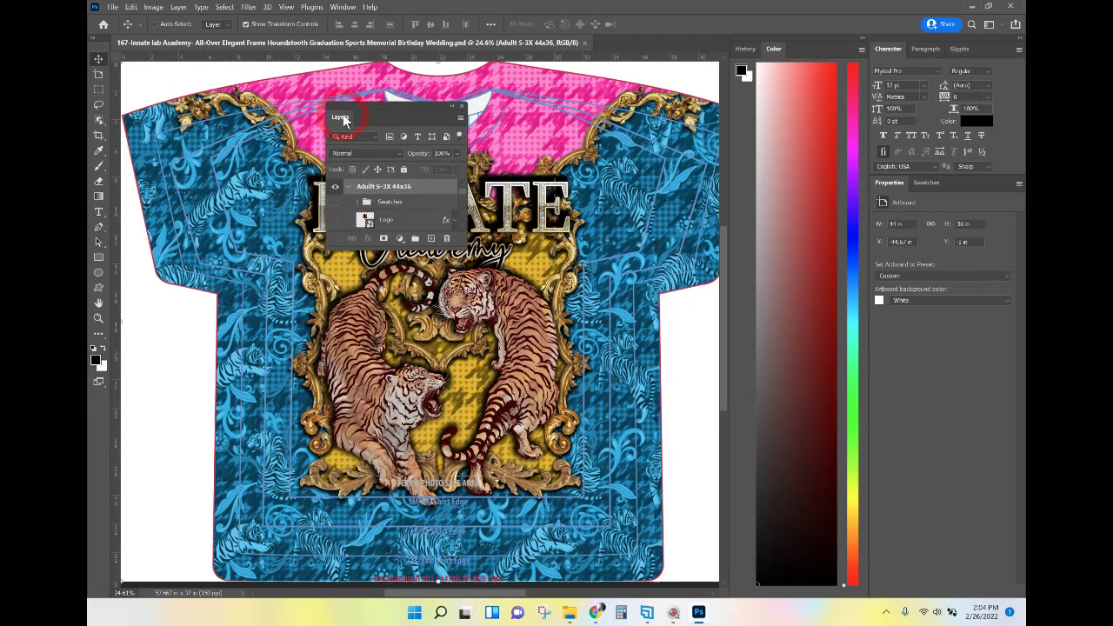
left_click(460, 108)
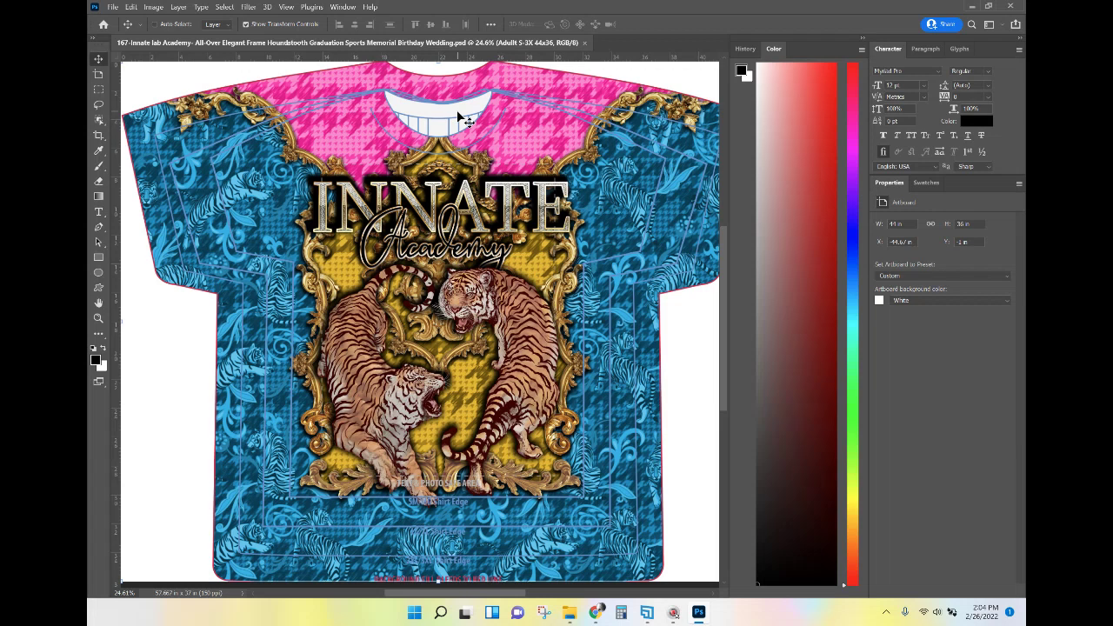
Reset the Shanon workspace so the Layers panel returns to the dock
left_click(348, 8)
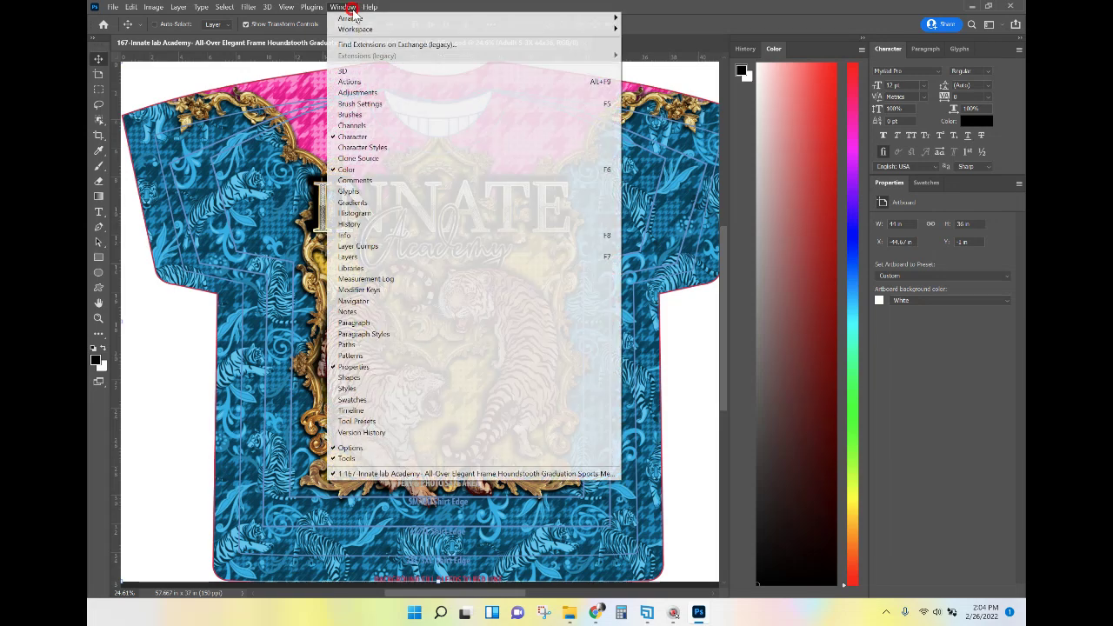
mouse_move(354, 33)
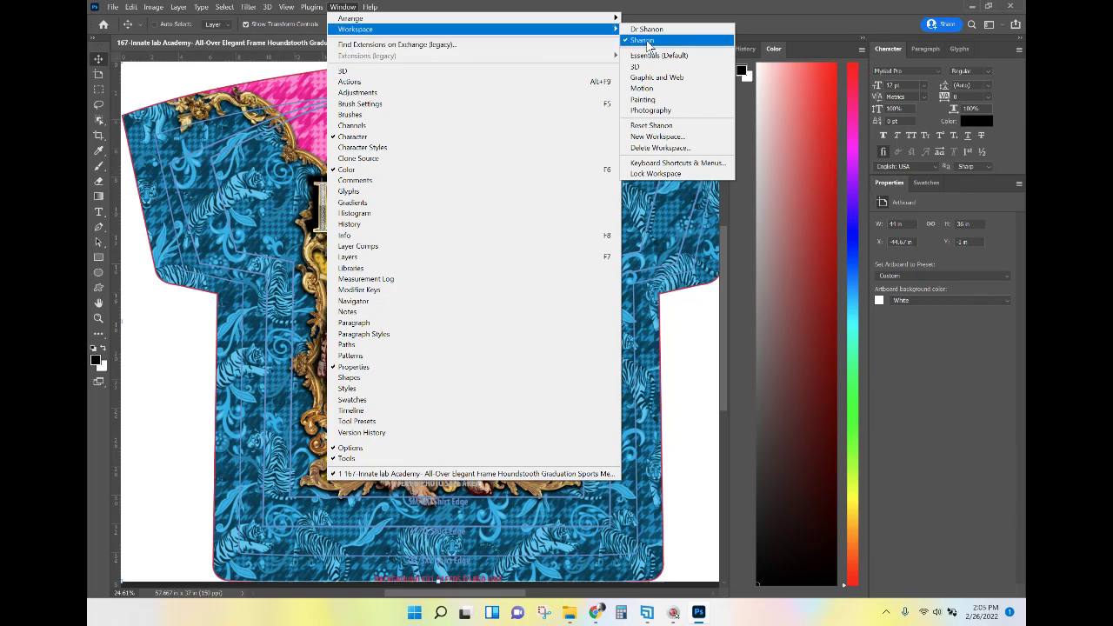
left_click(657, 128)
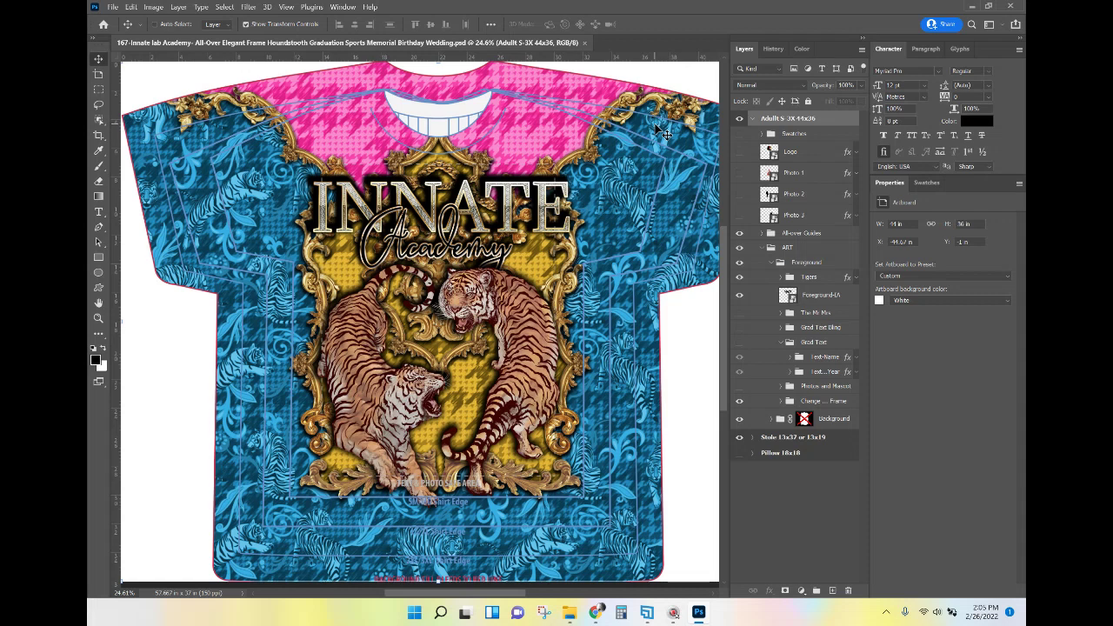
Open Brushes and dock it with Brush Settings beside Layers, History and Color
left_click(344, 8)
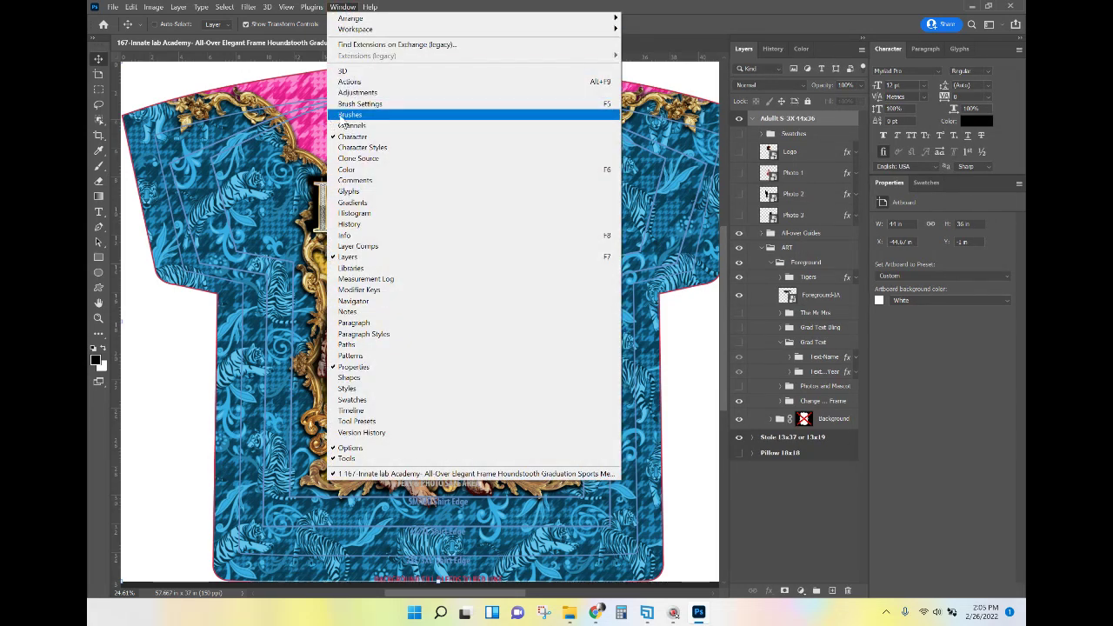
left_click(343, 118)
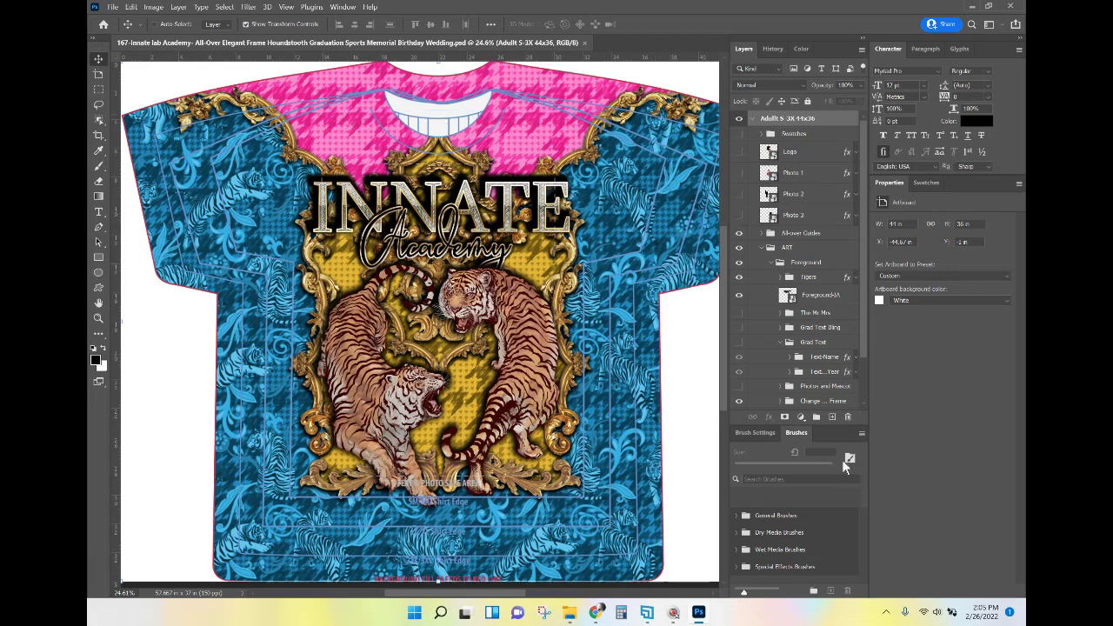
mouse_move(790, 432)
left_mouse_down()
mouse_move(823, 336)
mouse_move(800, 50)
left_mouse_up()
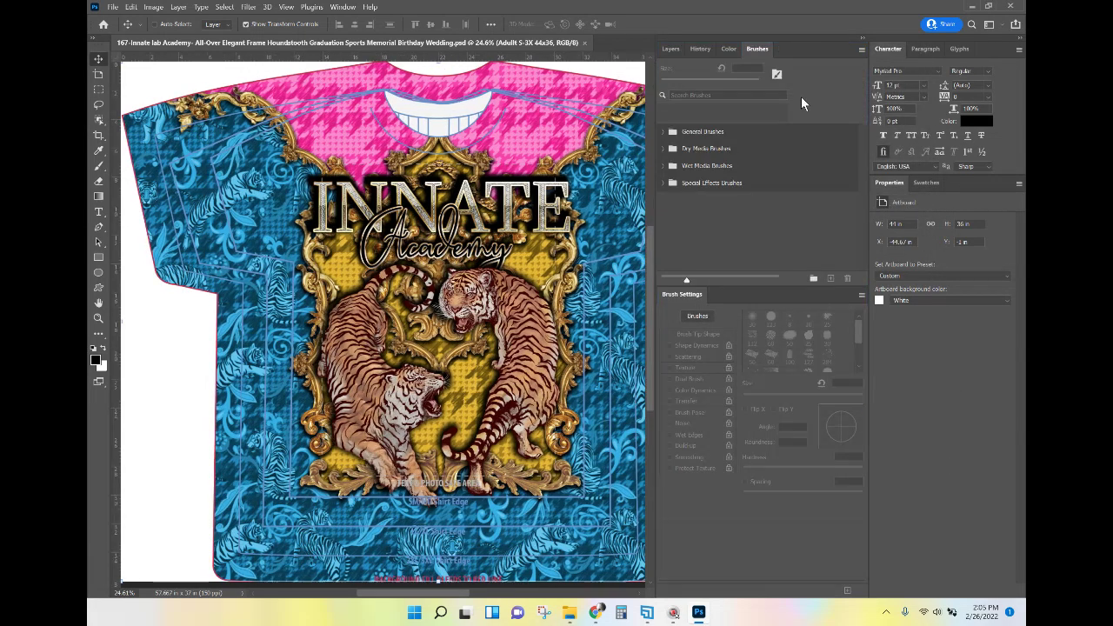
mouse_move(672, 299)
left_mouse_down()
mouse_move(745, 141)
mouse_move(772, 46)
left_mouse_up()
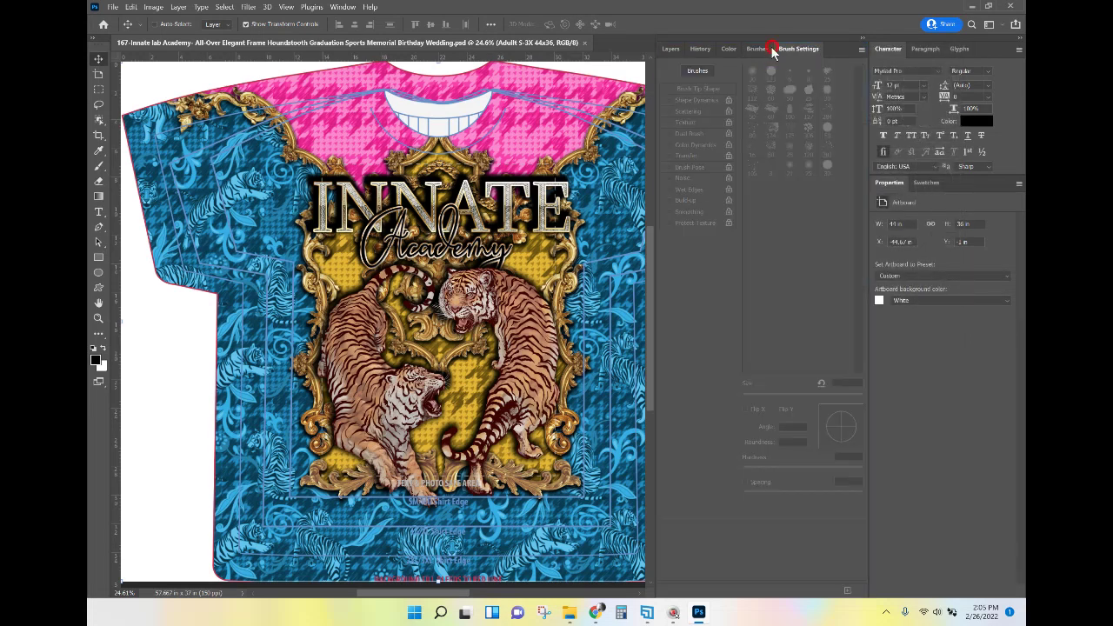
left_click(751, 47)
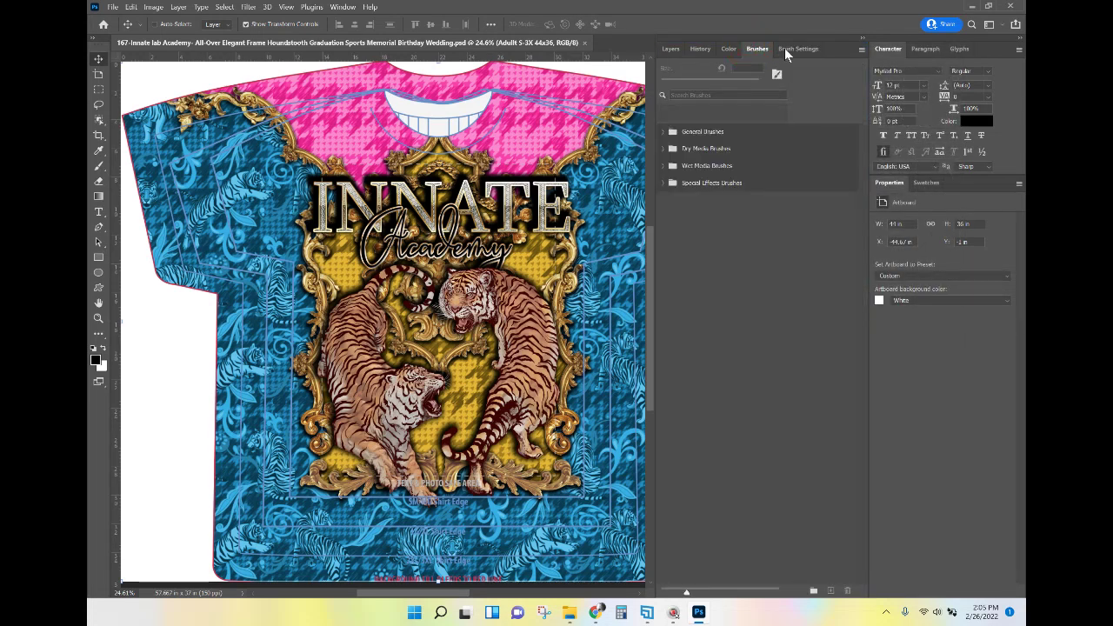
left_click(669, 48)
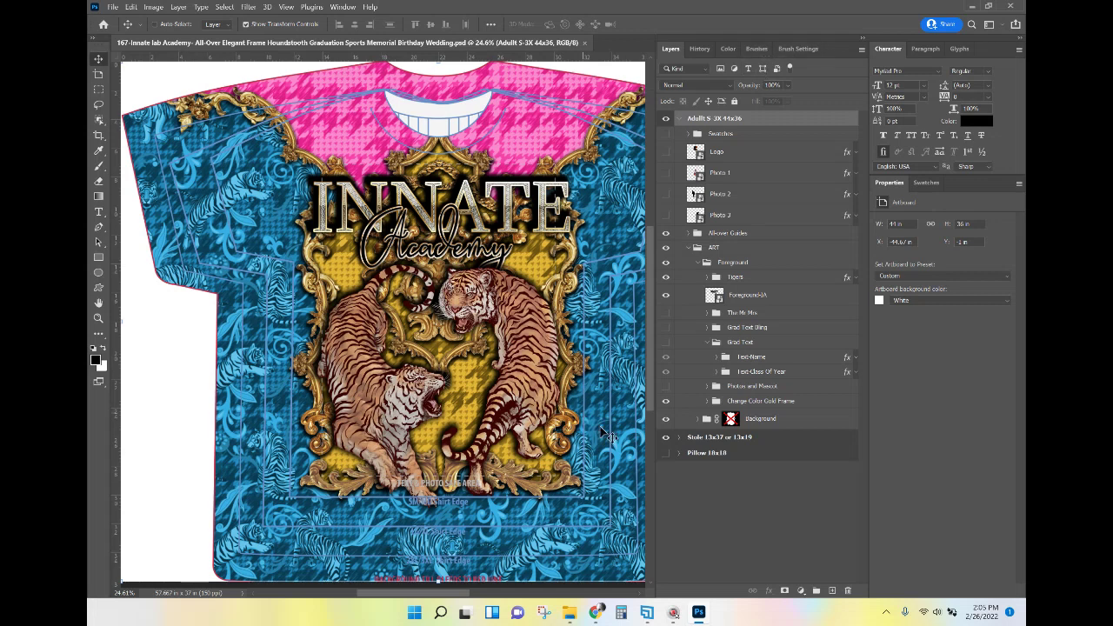
Narrow the dock column to widen the canvas, then bring up the Window > Workspace menu
left_click_drag(670, 467, 707, 467)
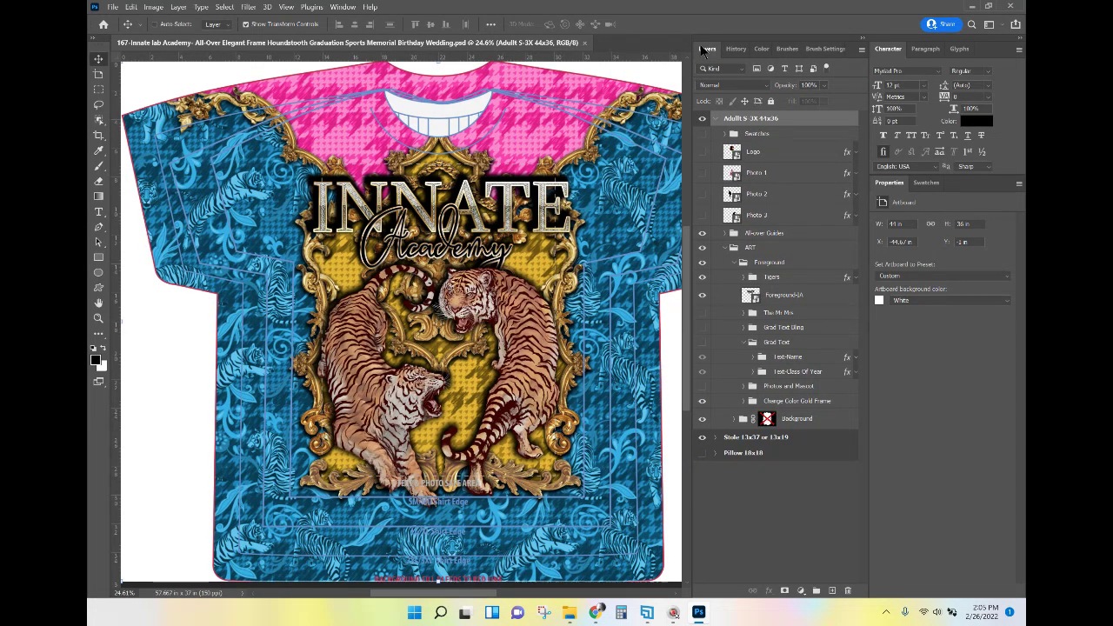
left_click(886, 47)
left_click(881, 182)
left_click(341, 7)
mouse_move(355, 29)
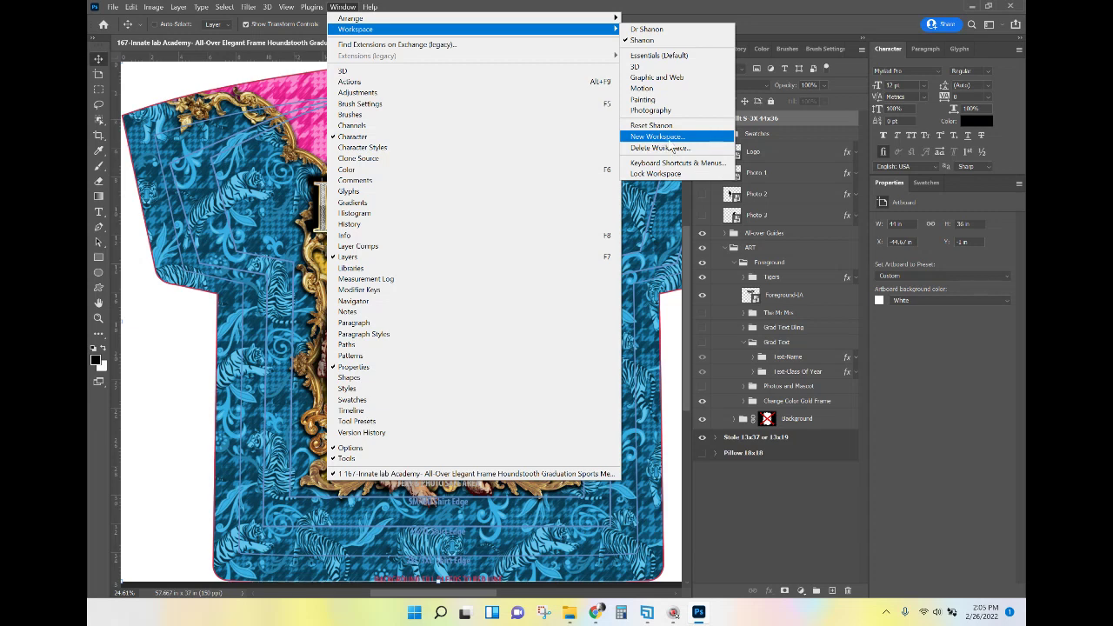
Resave the layout over the existing 'Shanon' workspace with keyboard shortcuts, confirming the replacement
left_click(668, 139)
type("Shanon")
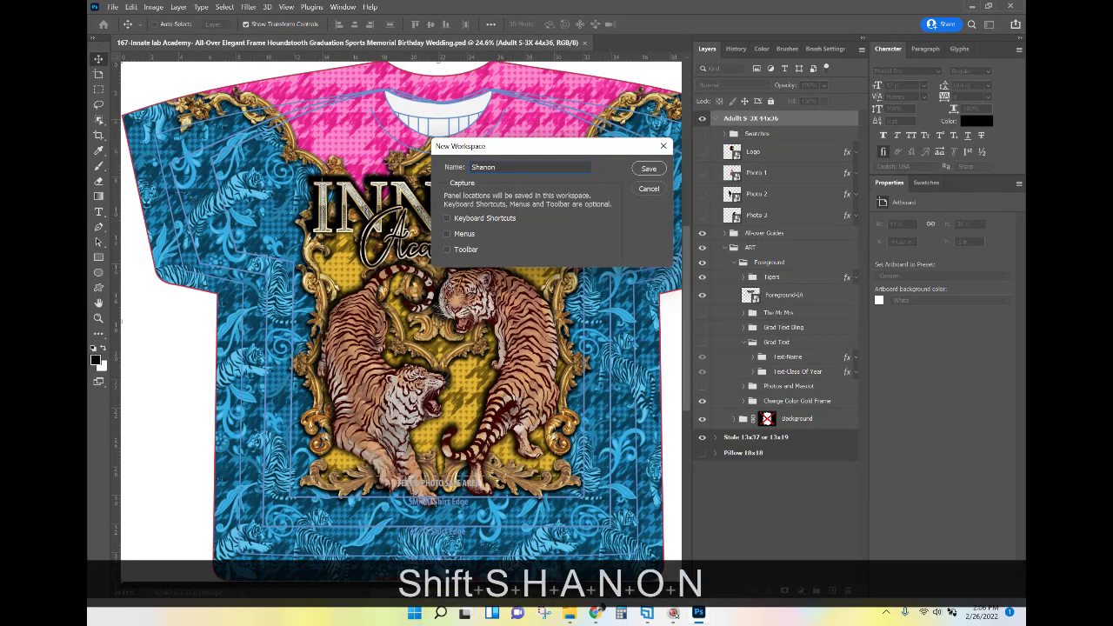
left_click(447, 218)
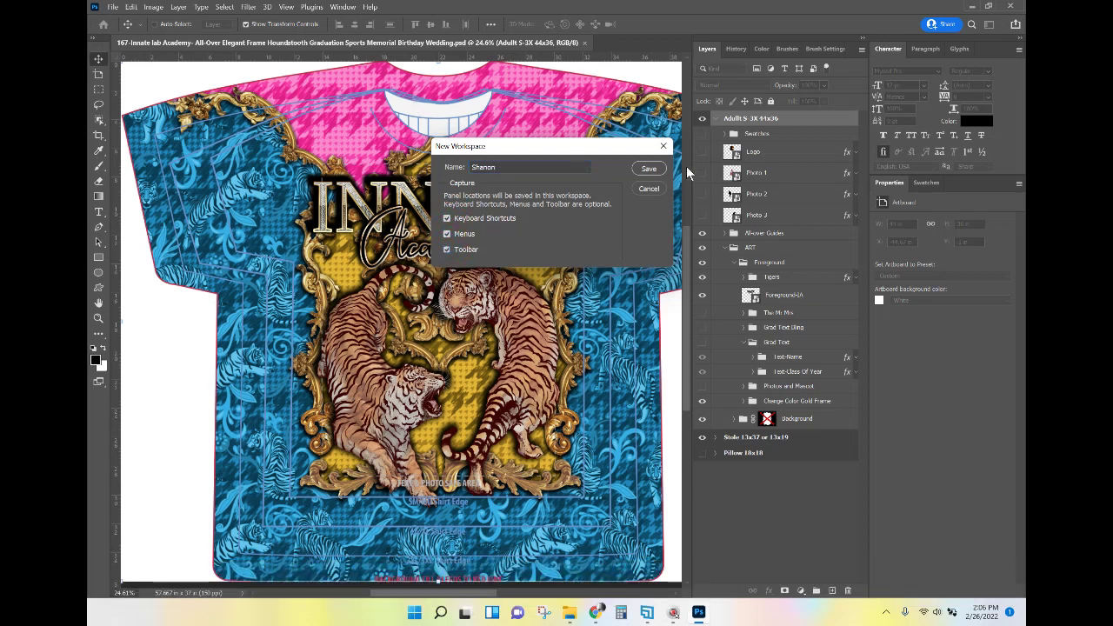
left_click(648, 168)
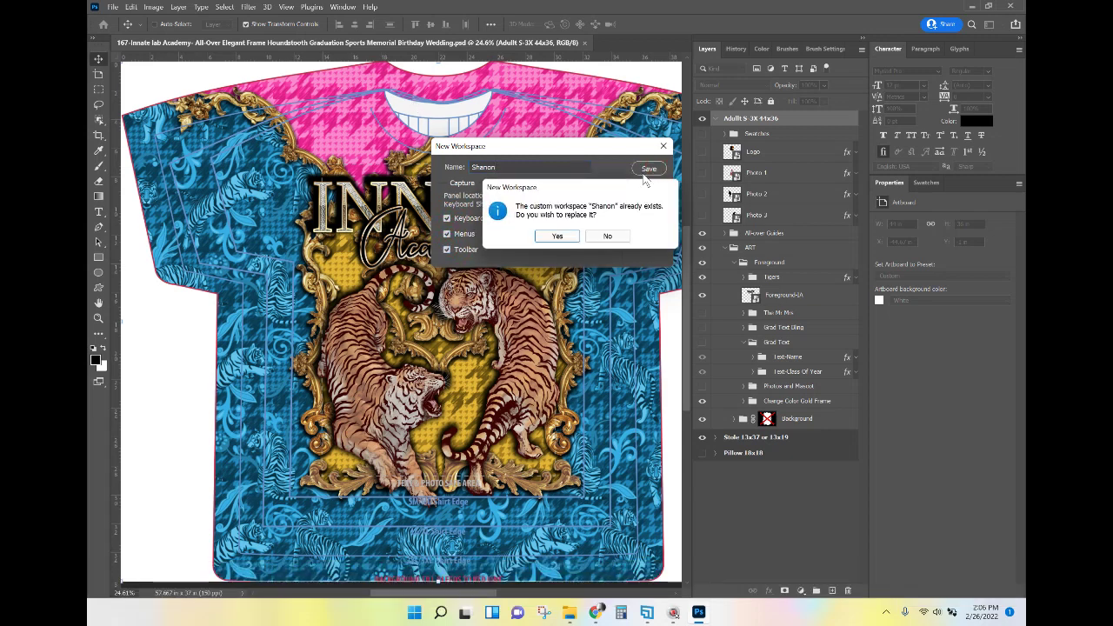
left_click(556, 237)
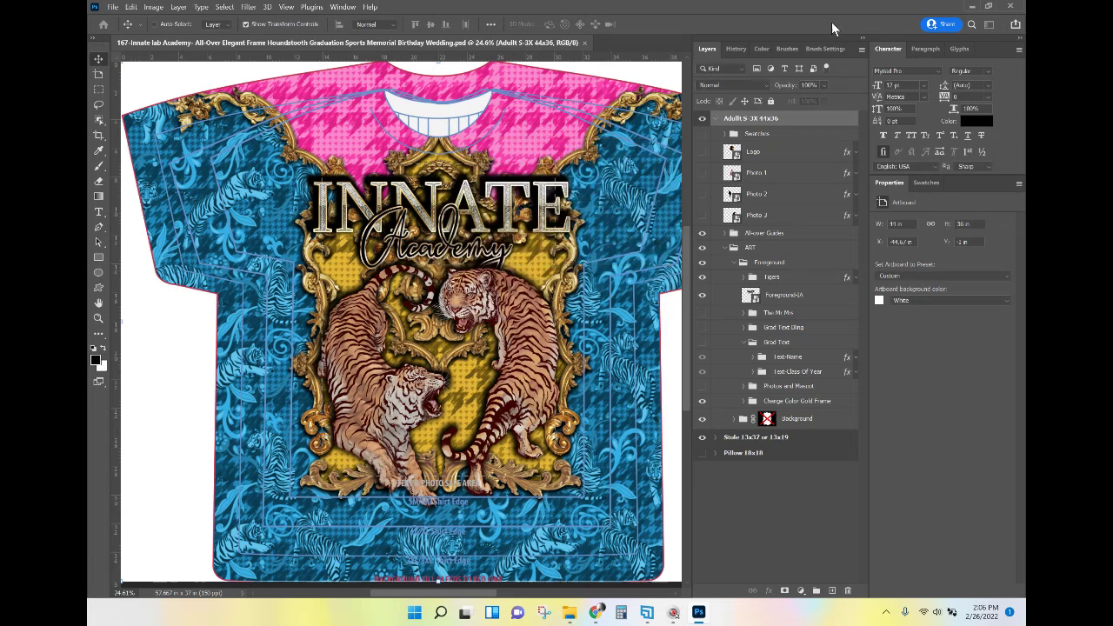